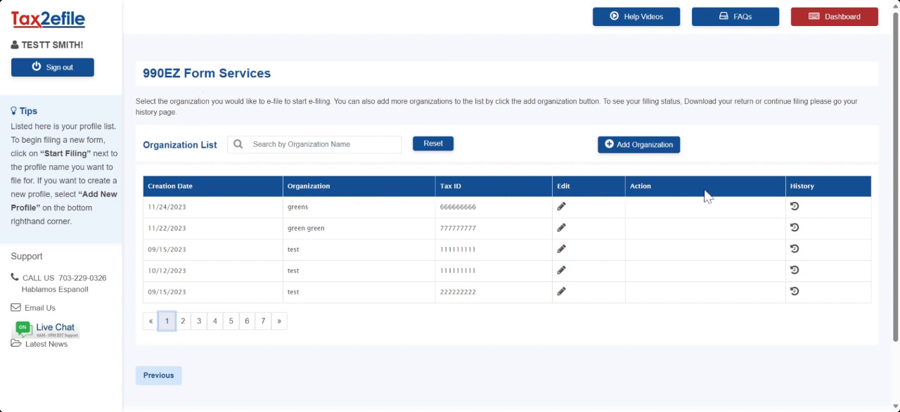
- Add a new organization named green and set its organization type to Trust
left_click(616, 154)
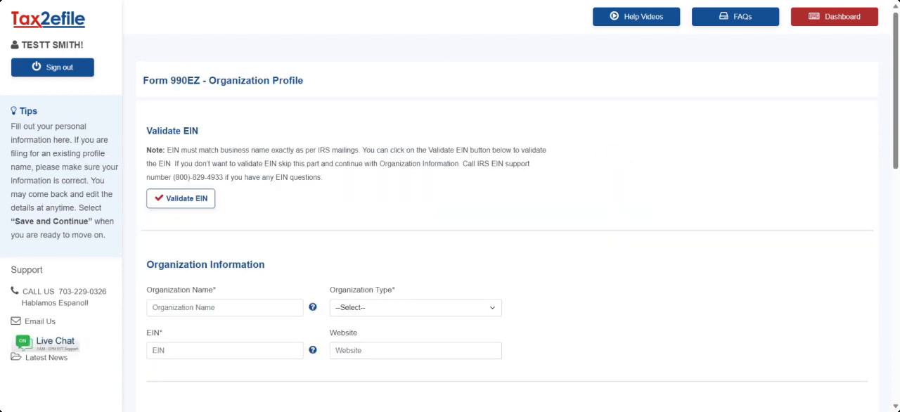
scroll(257, 128, "down", 4)
left_click(256, 123)
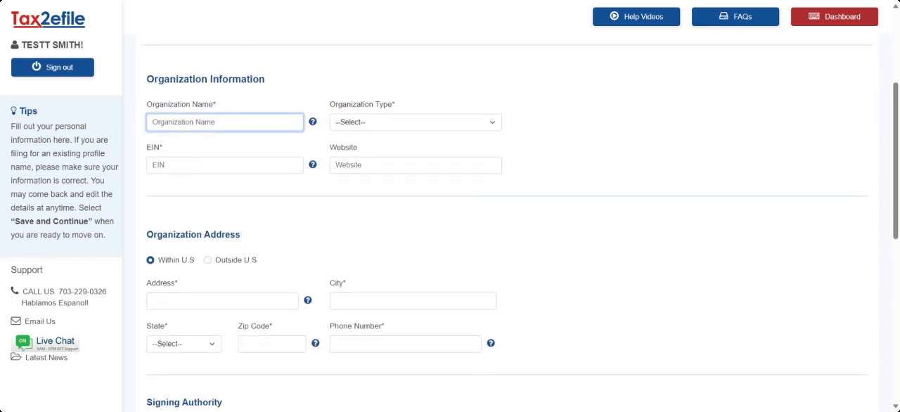
type("green")
key("Tab")
key("Tab")
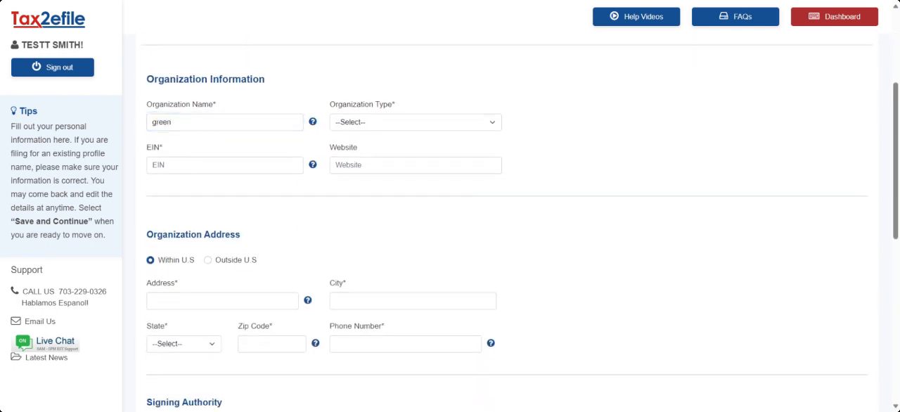
key("t")
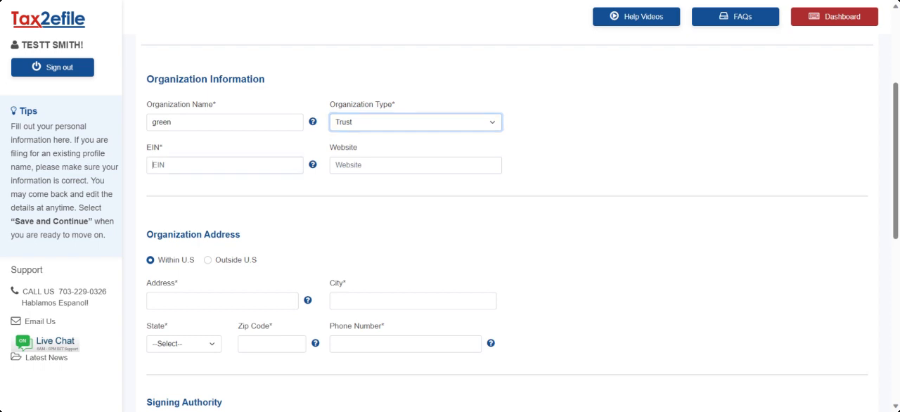
- Enter the organization's EIN and leave the website empty
key("Tab")
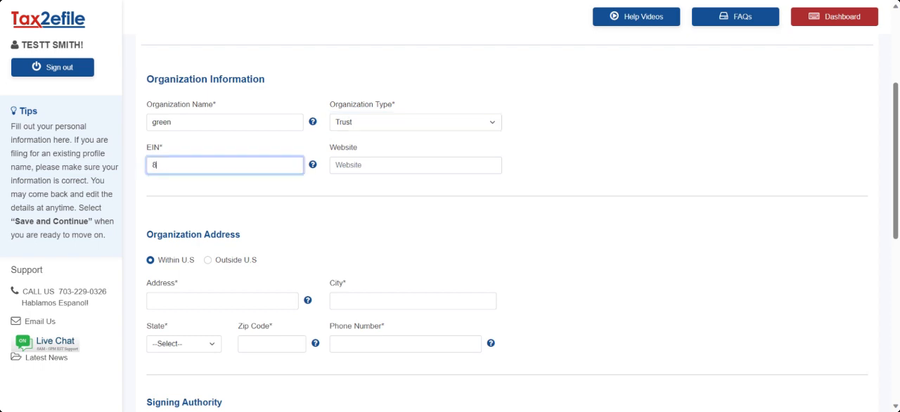
type("888888888")
key("Tab")
key("Tab")
key("Tab")
key("Tab")
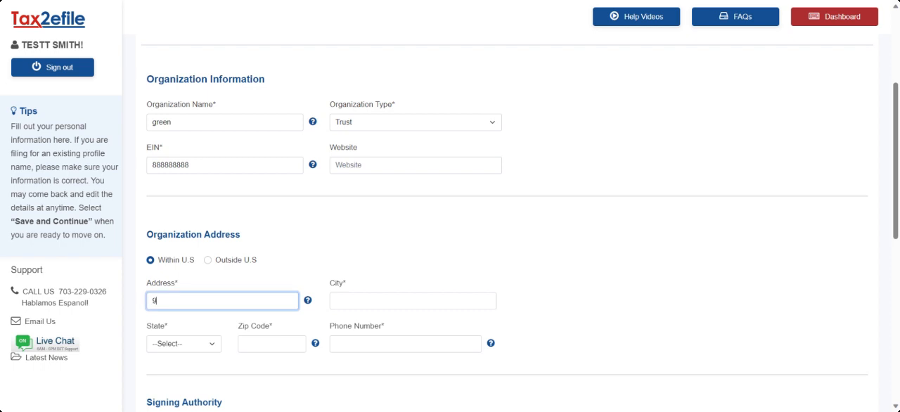
- Fill in the organization's street address, city, state, zip code and phone number
type("950 herndon pkw")
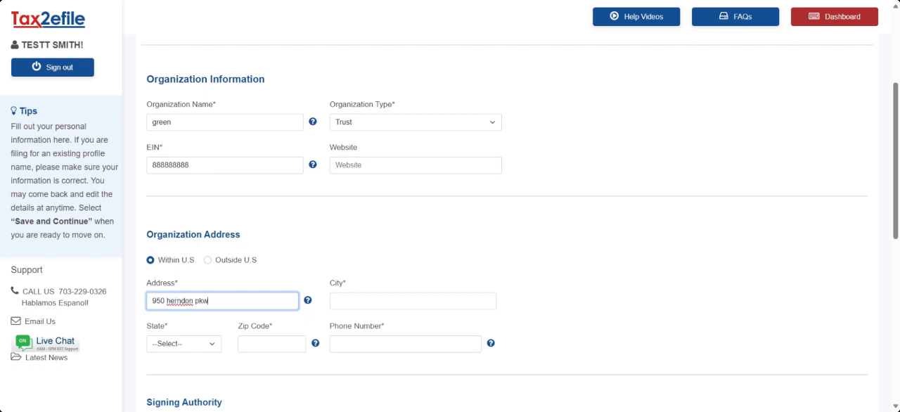
type("y")
key("Tab")
key("Tab")
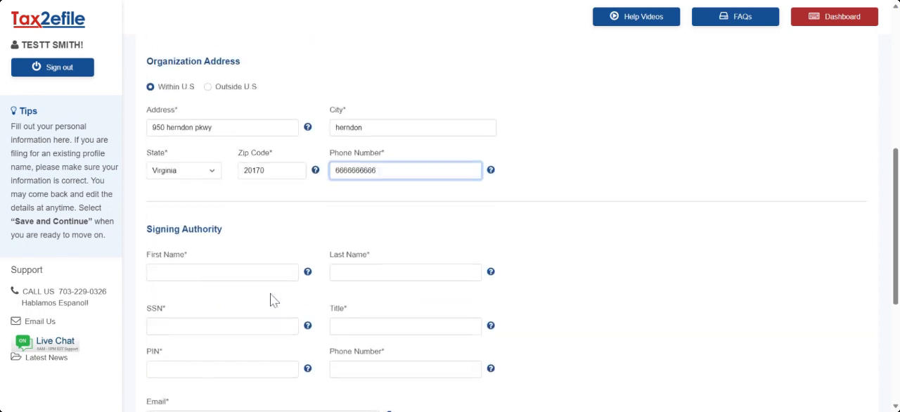
- Fill in the signing authority's name, SSN, PIN, title owner, phone and email, and save the profile with the USPS address
scroll(273, 300, "down", 1)
left_click(222, 260)
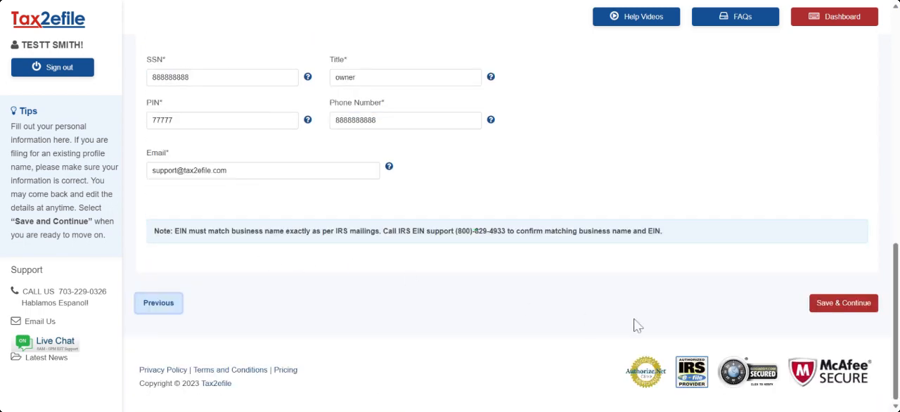
left_click(841, 306)
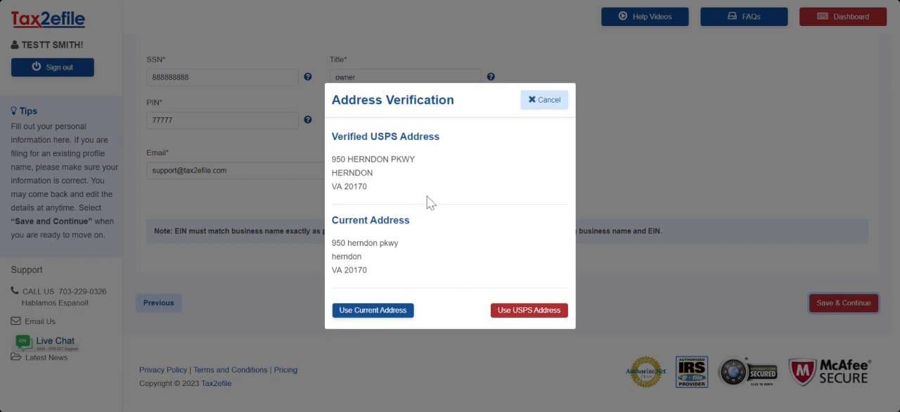
left_click(532, 315)
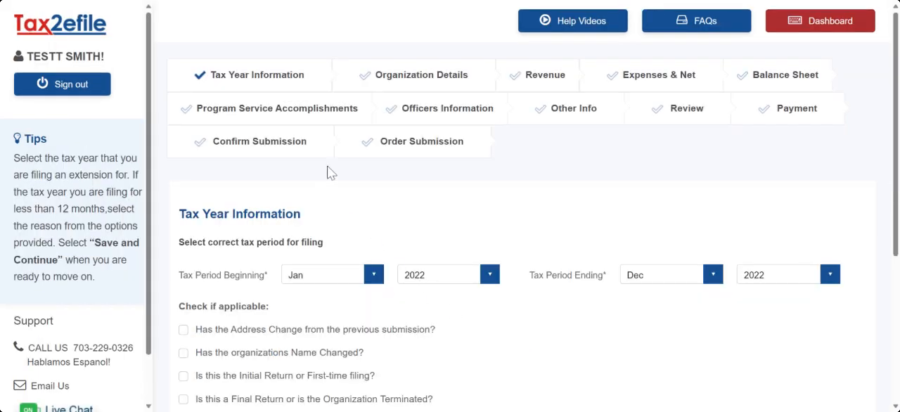
- Keep the tax period from Jan 2022 to Dec 2022, leave all applicable conditions unchecked, and save the tax year information
scroll(326, 168, "down", 2)
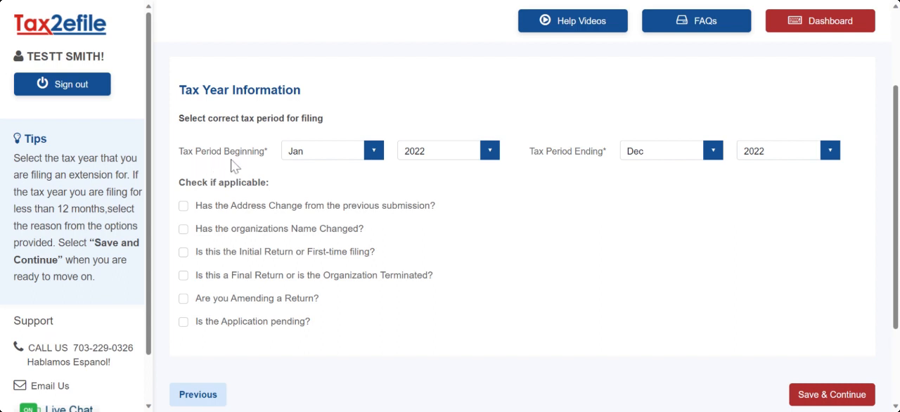
left_click(374, 152)
left_click(491, 153)
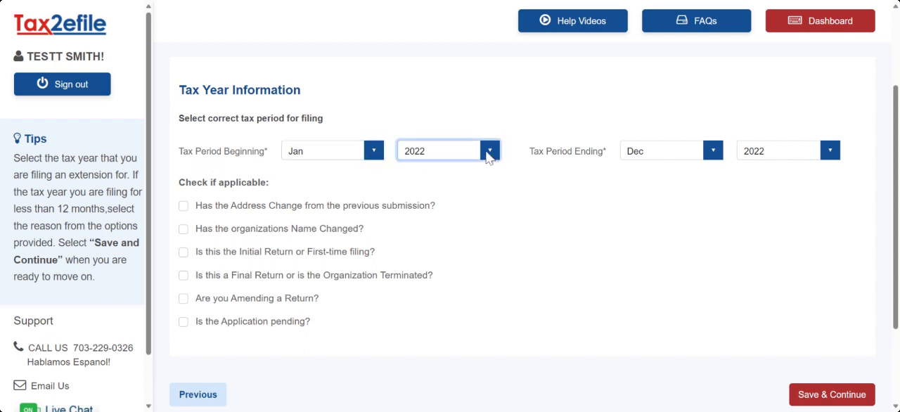
left_click(714, 156)
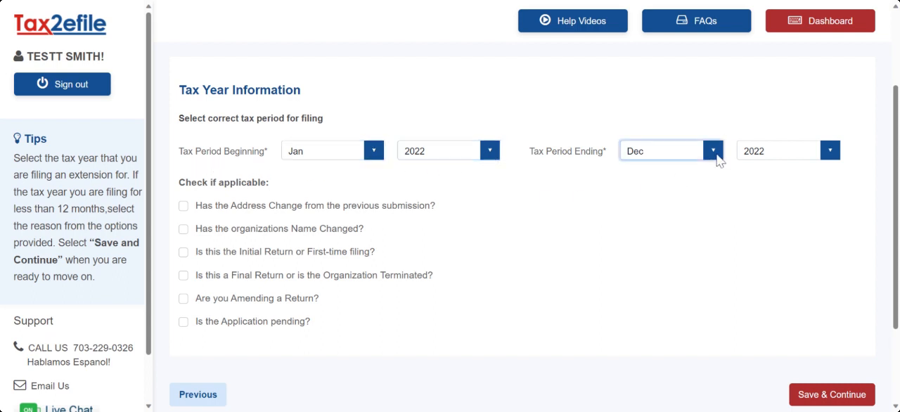
left_click(831, 151)
scroll(413, 258, "down", 2)
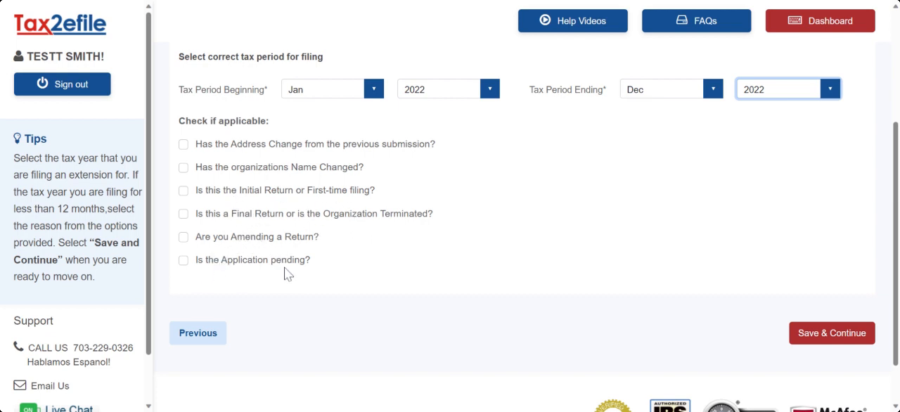
left_click(811, 335)
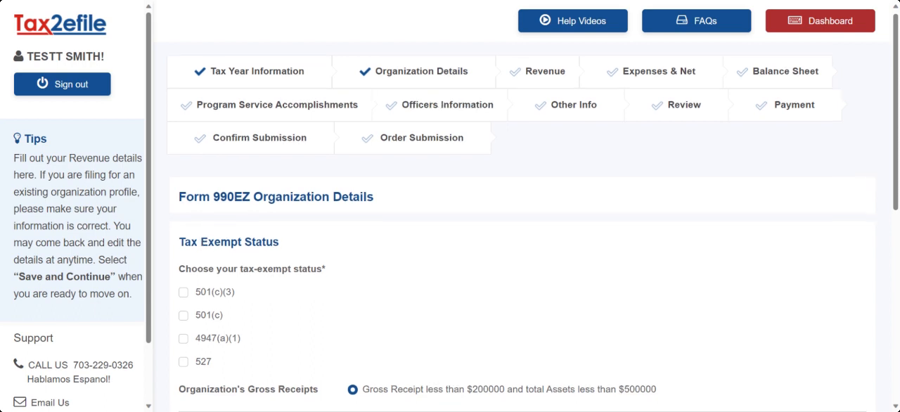
- Choose 501(c)(3) as the tax-exempt status and Accrual as the accounting method, and save the organization details
scroll(201, 239, "down", 1)
left_click(187, 237)
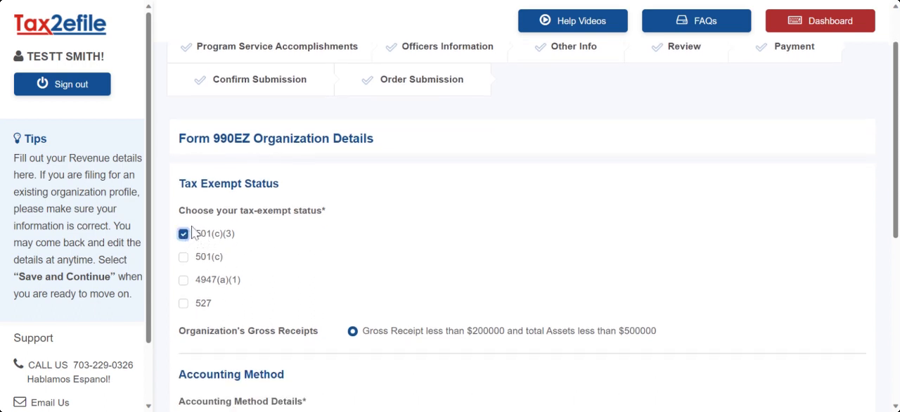
scroll(204, 211, "down", 2)
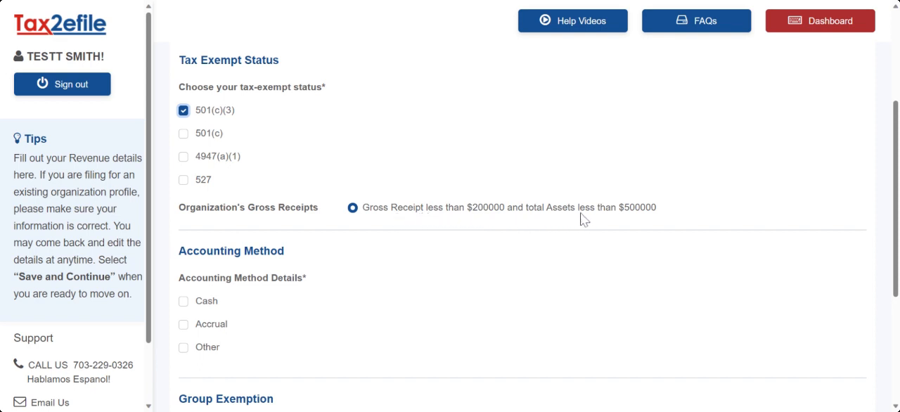
scroll(327, 229, "down", 2)
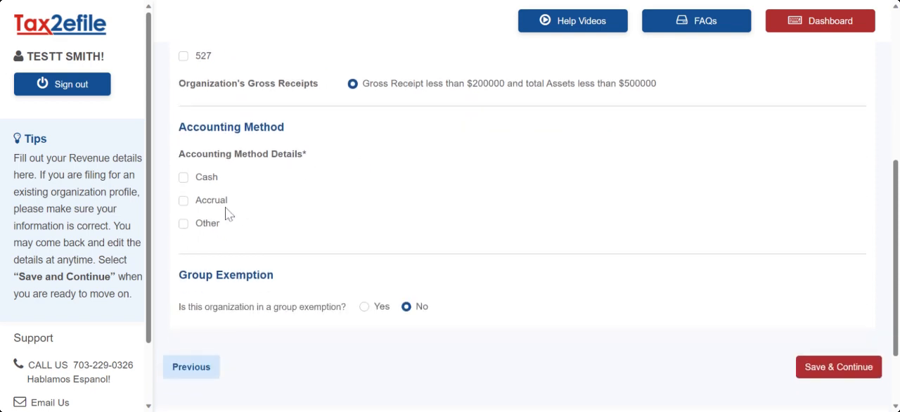
left_click(187, 202)
scroll(541, 175, "down", 2)
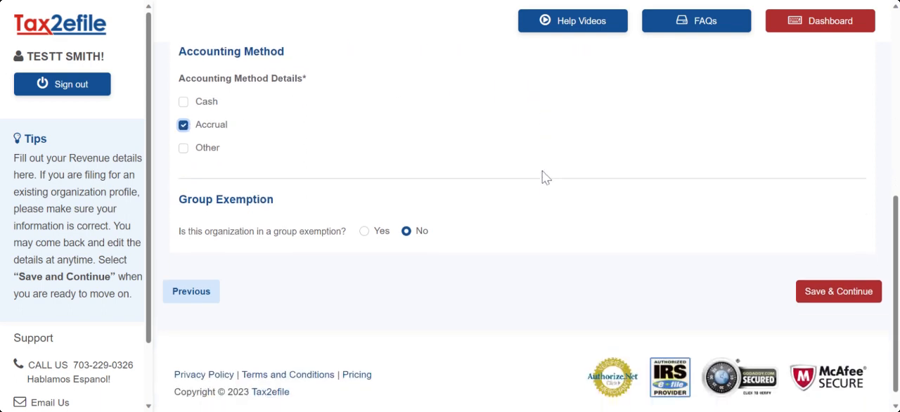
left_click(831, 277)
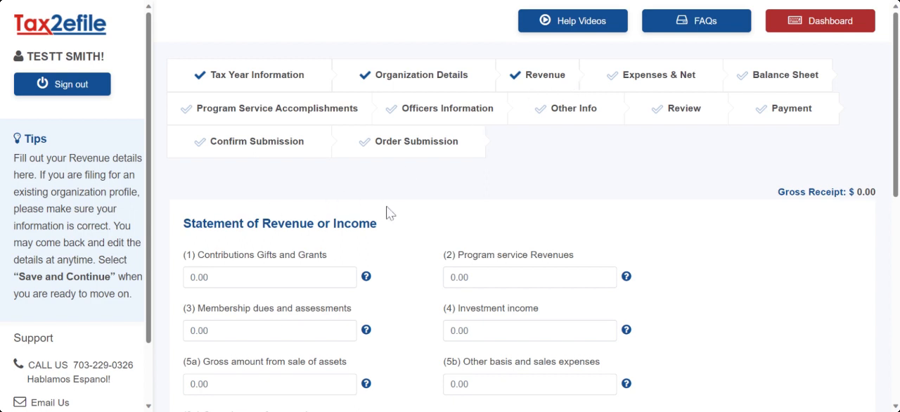
- Enter the contributions and other revenue amounts with 10000 as cost of goods sold, and save while proceeding without Schedule B
scroll(387, 210, "down", 2)
left_click(314, 153)
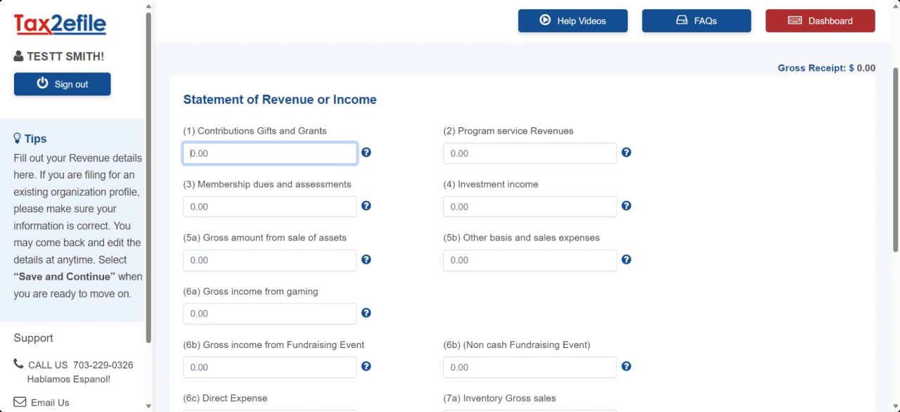
type("30")
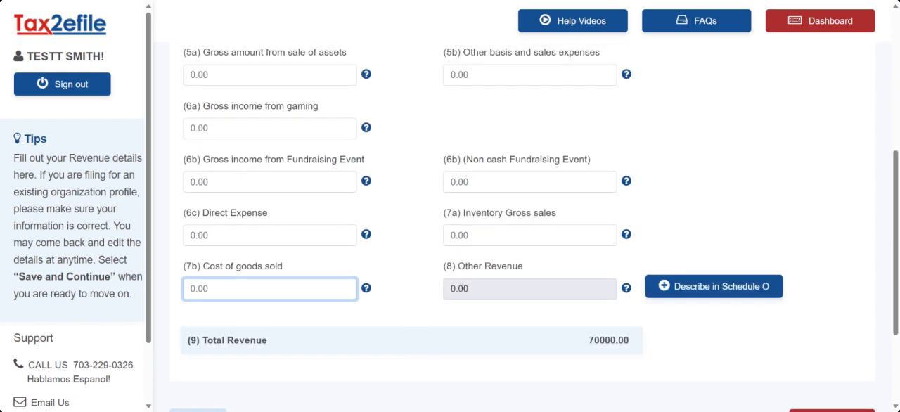
type("10000")
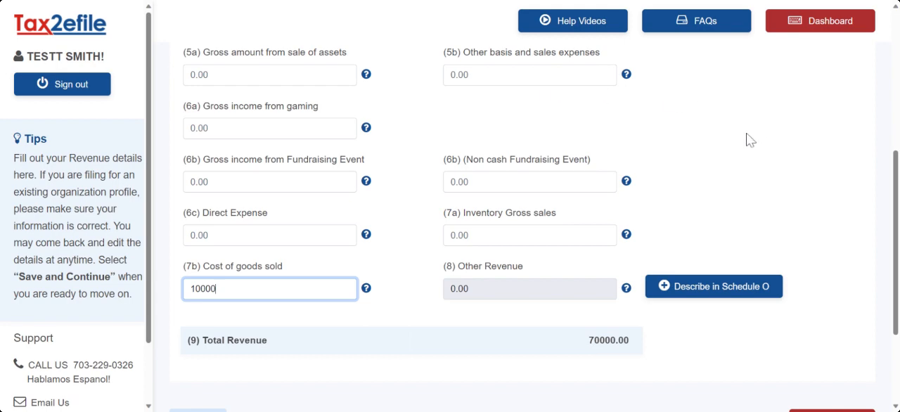
scroll(747, 133, "down", 3)
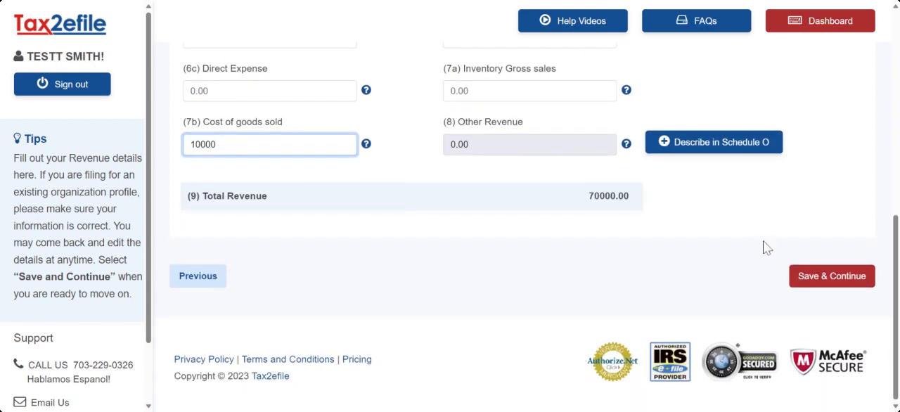
left_click(725, 275)
left_click(815, 281)
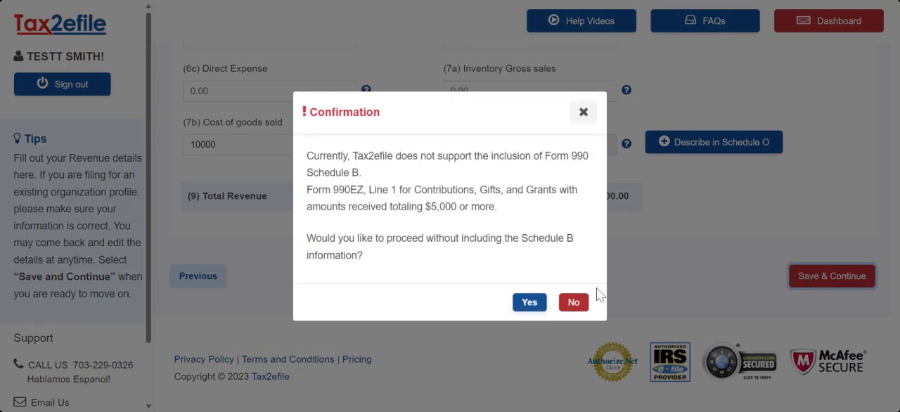
left_click(529, 294)
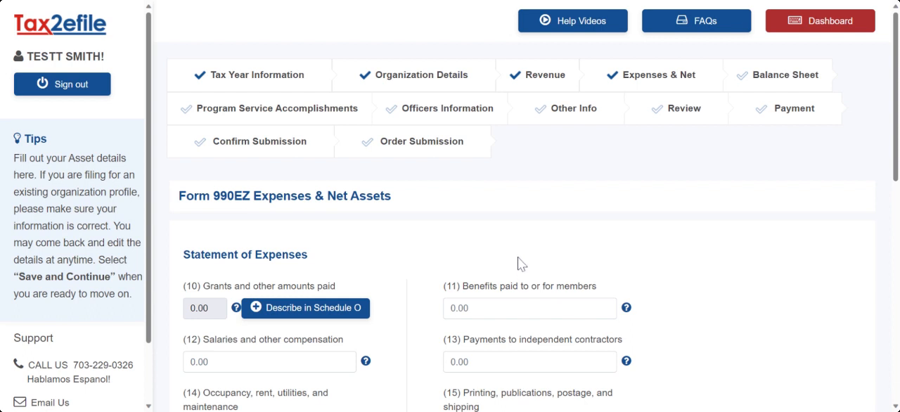
- Enter 5000 as benefits paid to or for members and save the expenses and net assets page
scroll(394, 175, "down", 2)
scroll(281, 105, "up", 1)
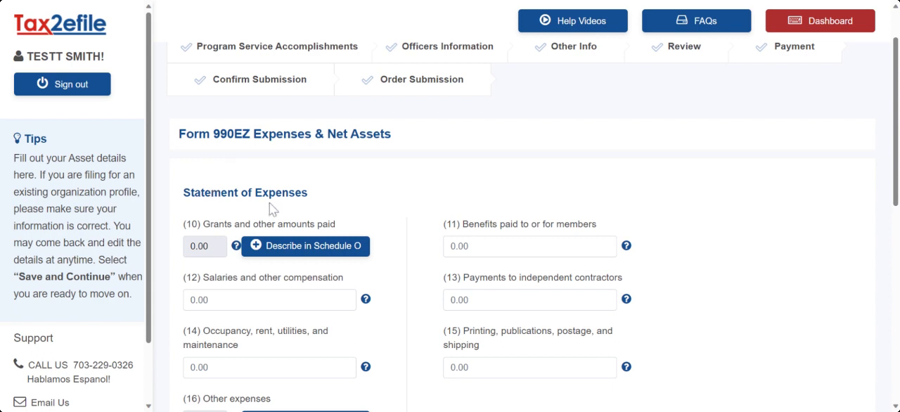
scroll(356, 179, "down", 2)
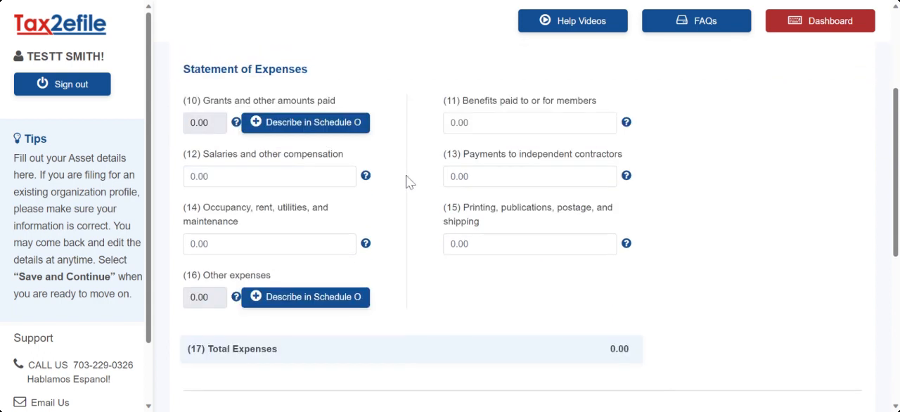
left_click(451, 122)
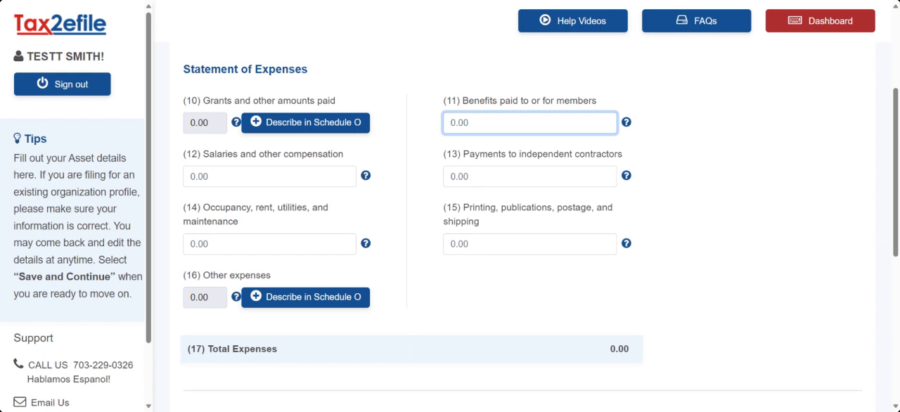
type("5000")
scroll(344, 214, "down", 3)
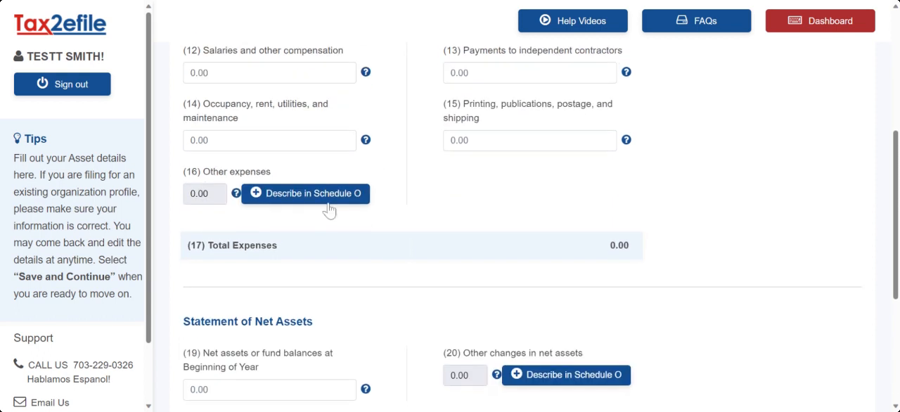
scroll(325, 214, "down", 3)
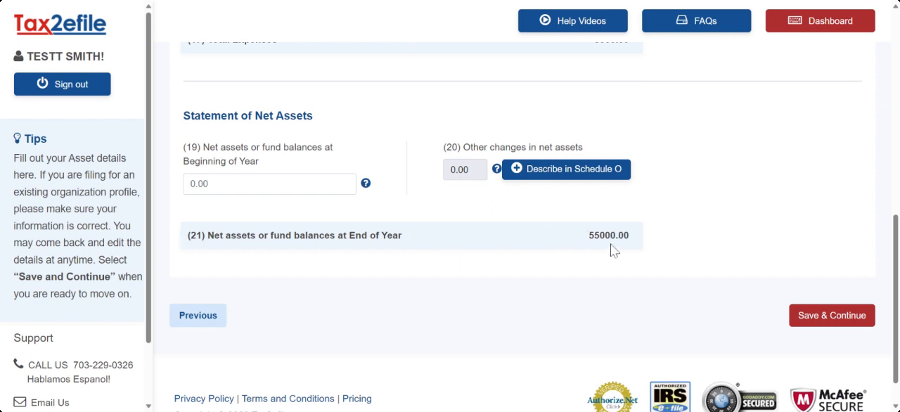
left_click(807, 316)
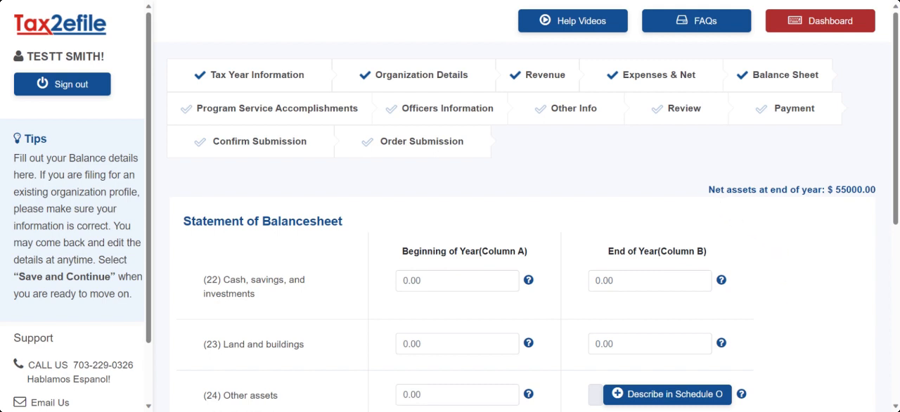
- Enter 55000 as end-of-year cash, savings, and investments on the balance sheet and save the page
scroll(365, 198, "down", 1)
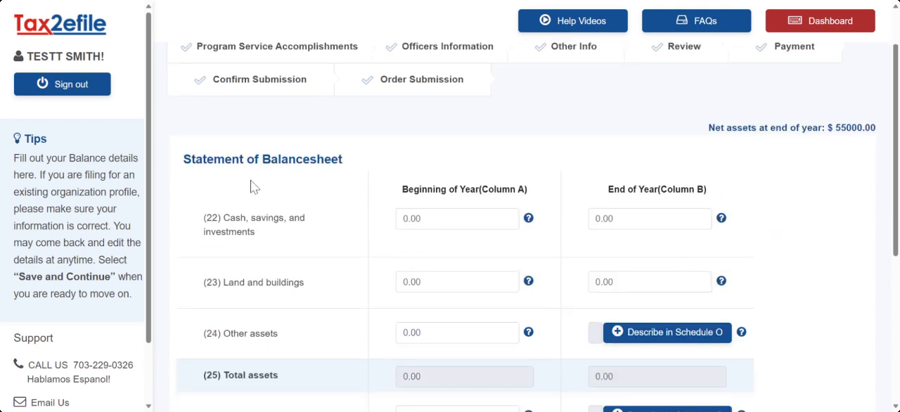
scroll(320, 175, "down", 2)
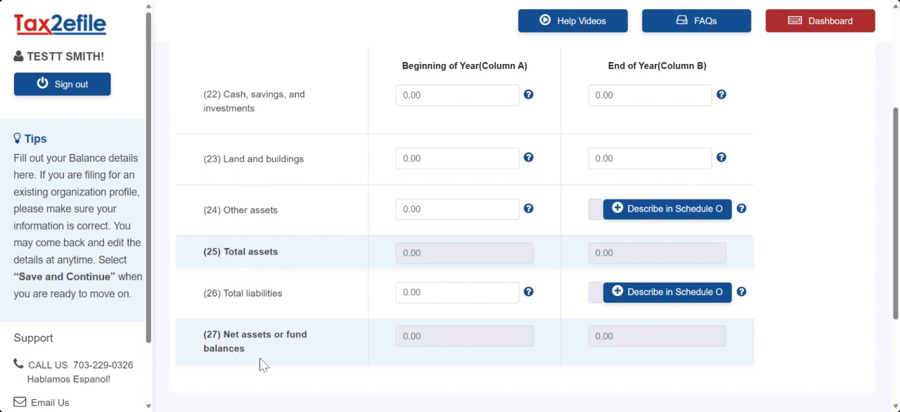
scroll(492, 323, "up", 2)
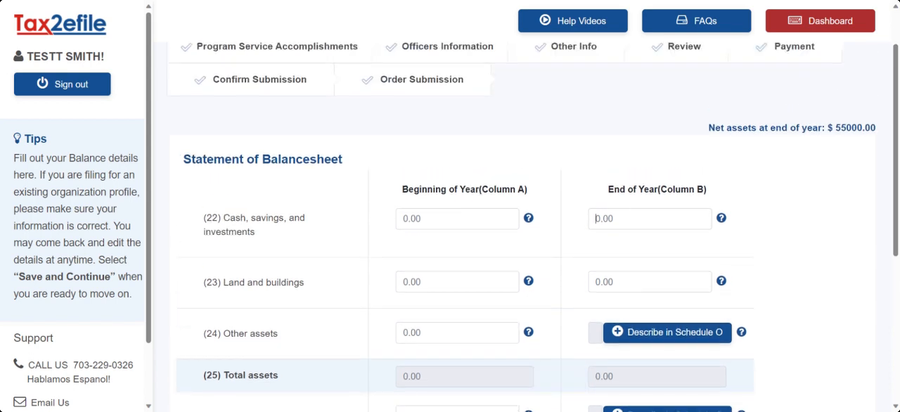
left_click(595, 218)
type("55000")
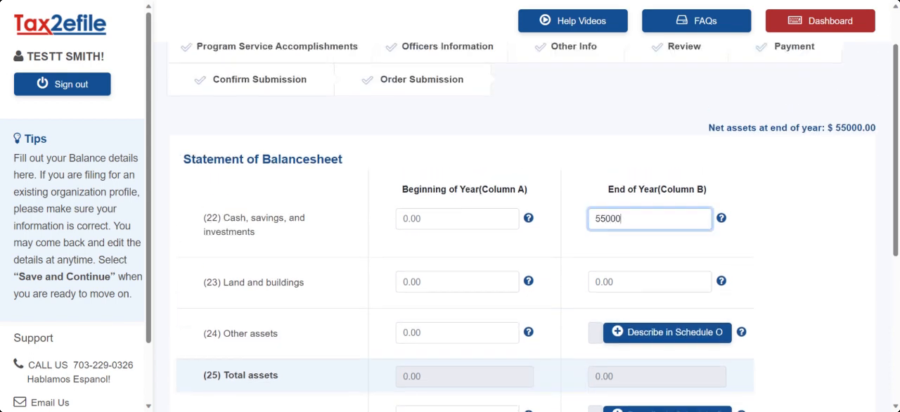
left_click(583, 176)
scroll(578, 196, "down", 4)
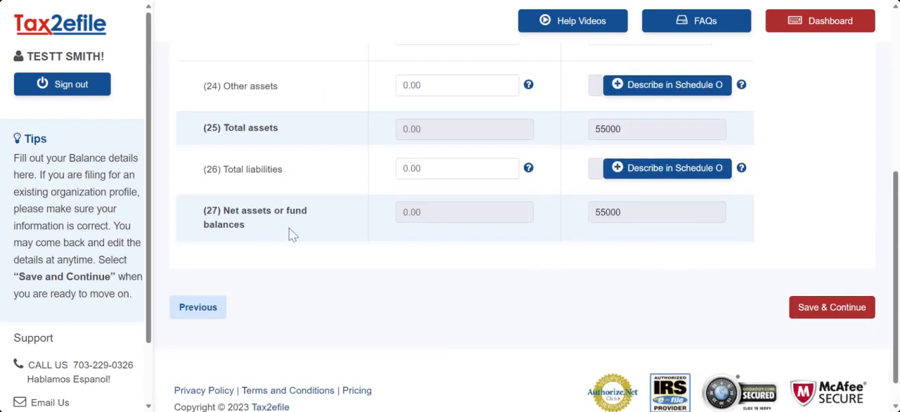
left_click(825, 309)
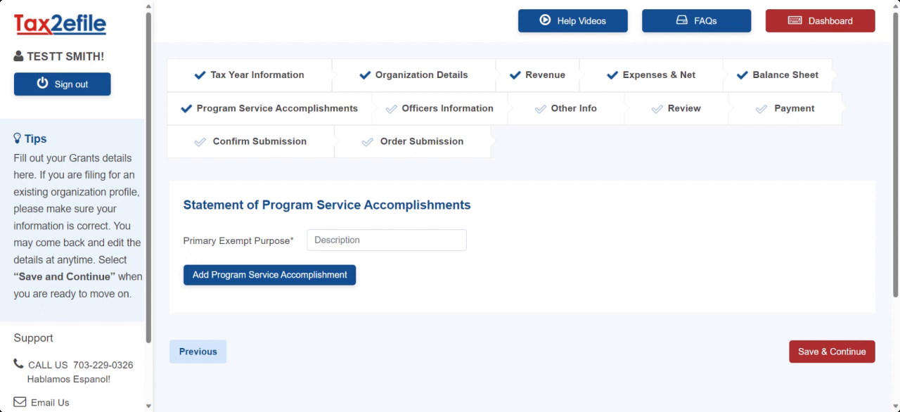
- Enter Charity as the primary exempt purpose, add an accomplishment "Provides meals to the homeless" with expenses of 5000, and save
scroll(396, 211, "down", 3)
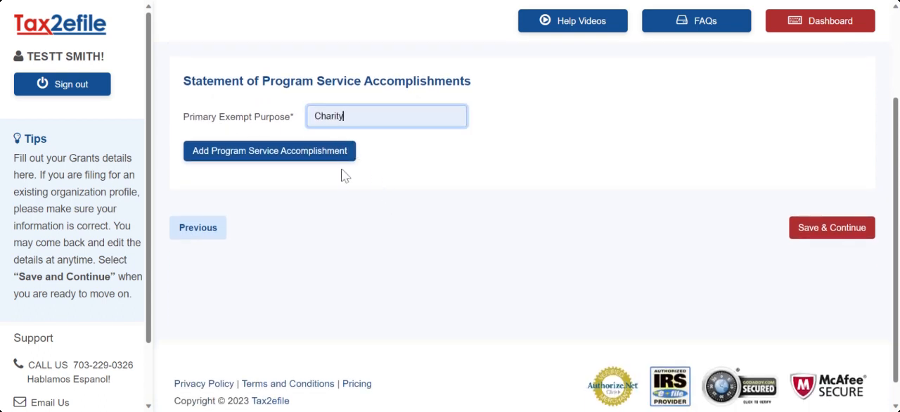
left_click(257, 156)
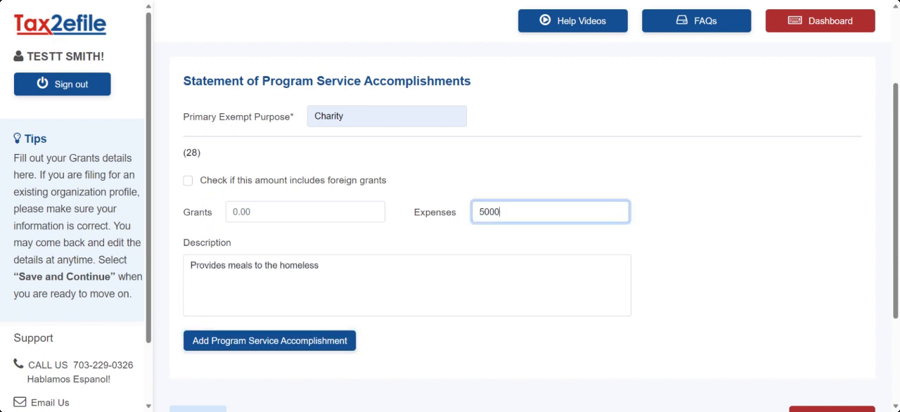
left_click(552, 189)
scroll(603, 154, "down", 3)
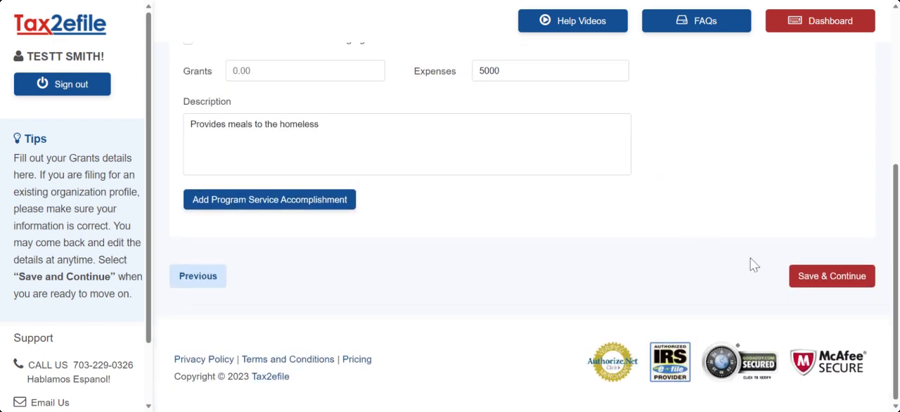
left_click(808, 280)
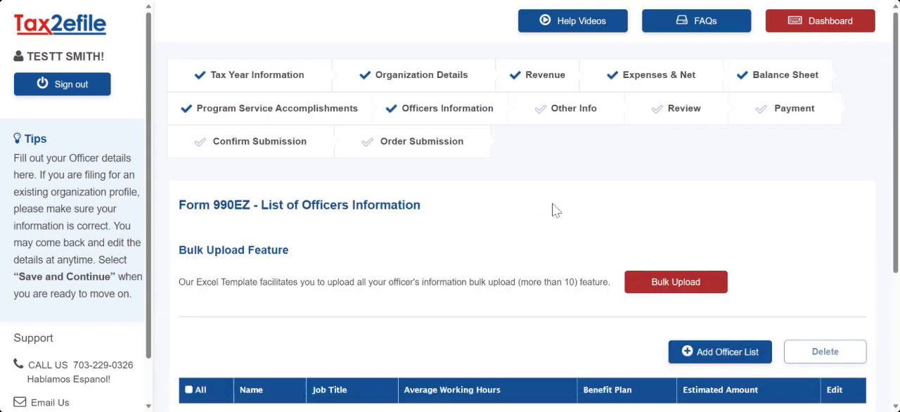
- Add an officer profile with the officer's name, the job title "work" and 30 average hours per week
scroll(541, 205, "down", 2)
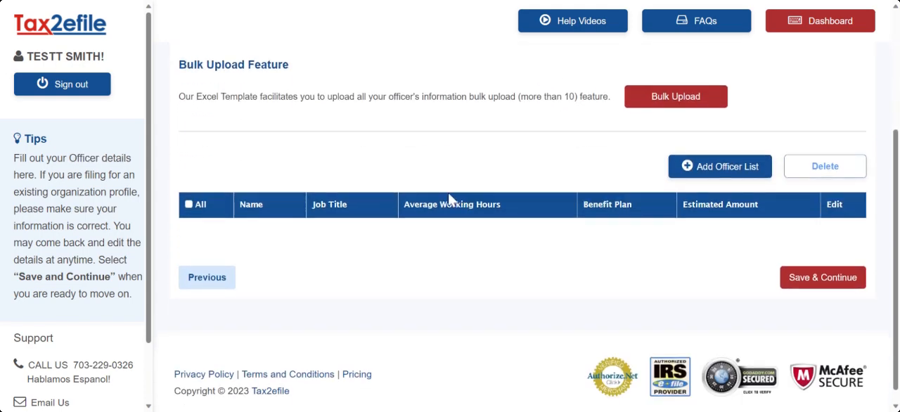
scroll(237, 138, "up", 1)
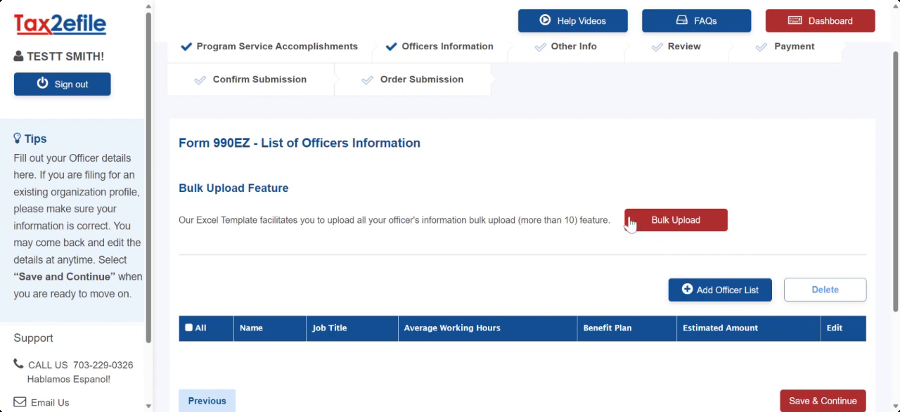
scroll(626, 220, "down", 1)
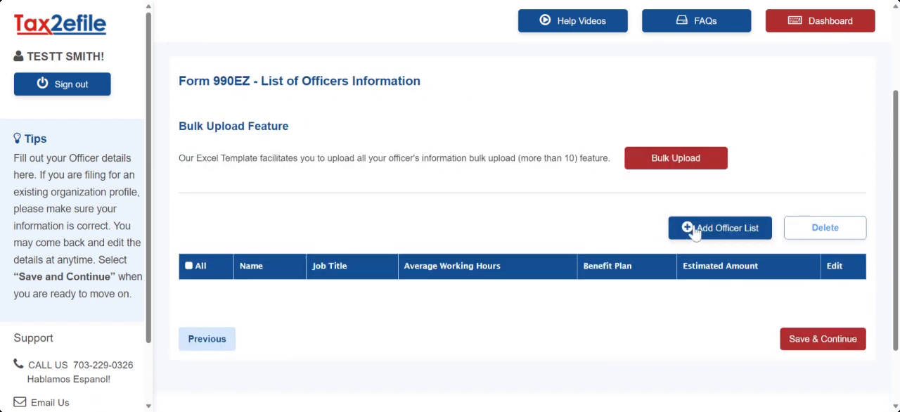
left_click(698, 232)
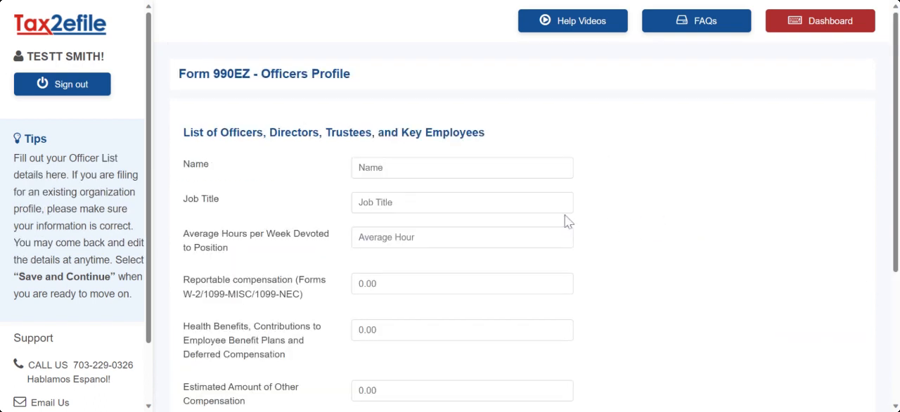
left_click(462, 167)
type("red")
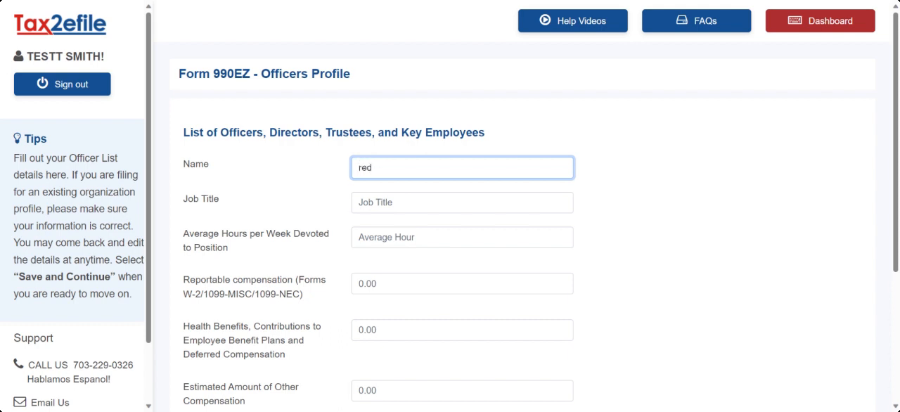
key("Tab")
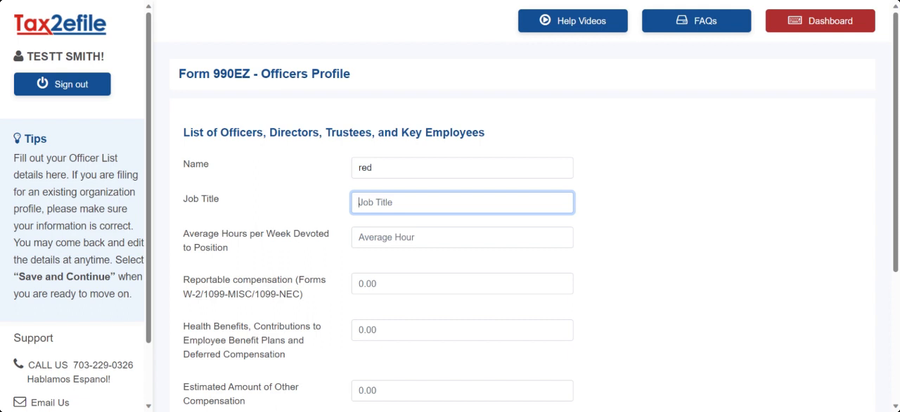
type("work")
key("Tab")
type("30")
- Set the officer's reportable compensation to 10000, then save the profile and the officers list
scroll(345, 199, "down", 3)
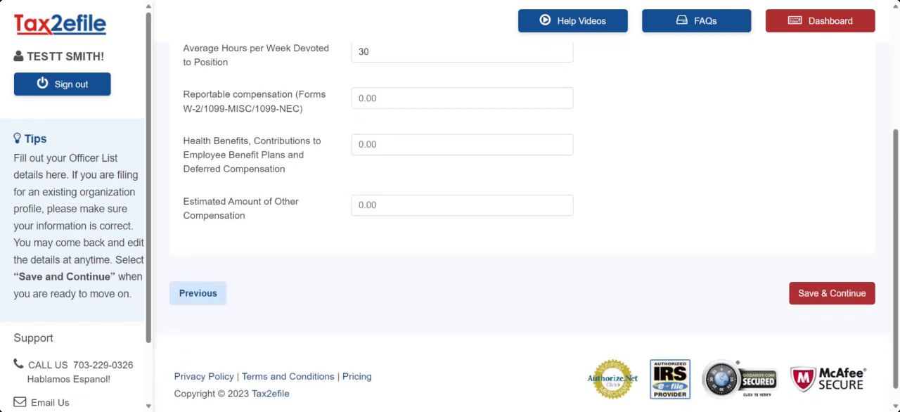
left_click(462, 98)
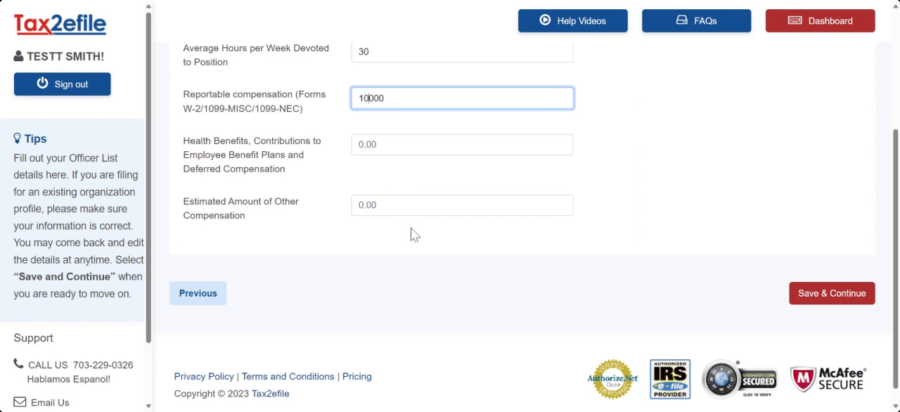
left_click(824, 296)
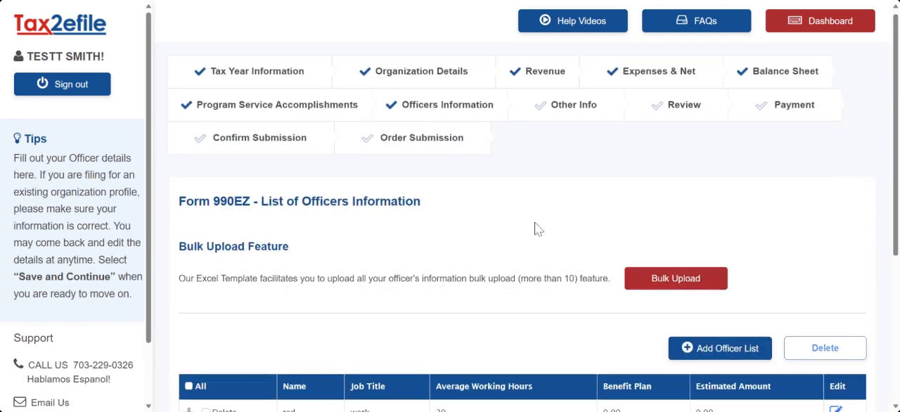
scroll(464, 246, "down", 2)
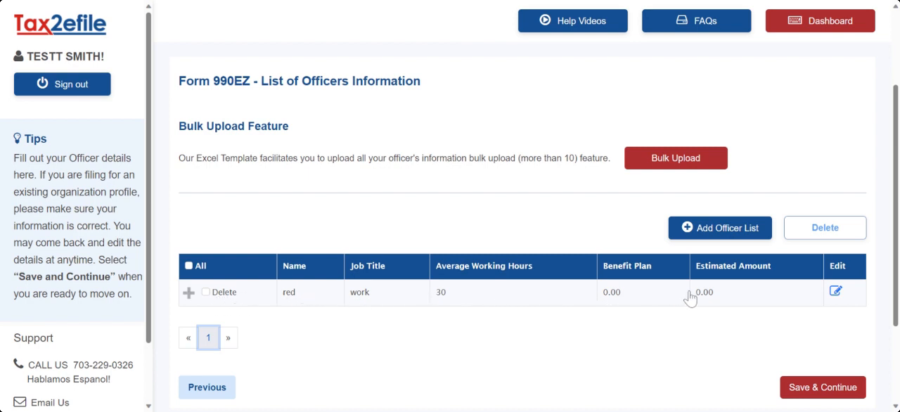
scroll(773, 294, "down", 1)
left_click(810, 323)
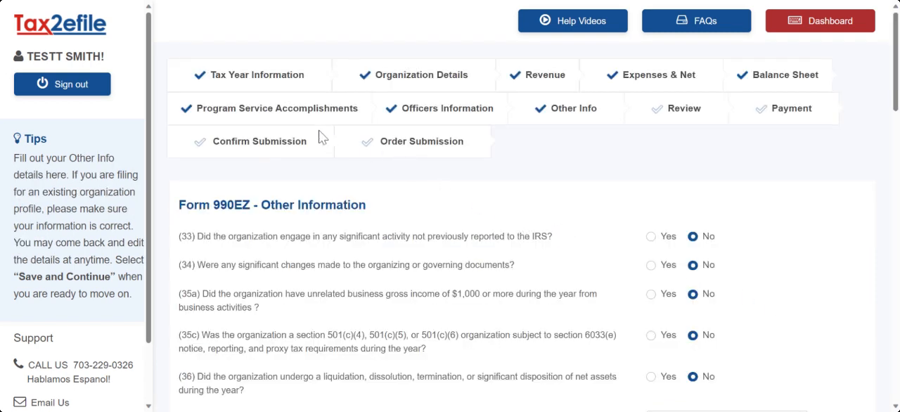
- Use the profile address for the bookkeeper, enter the bookkeeper's name, keep the other answers at No, and save the other information
scroll(468, 121, "down", 2)
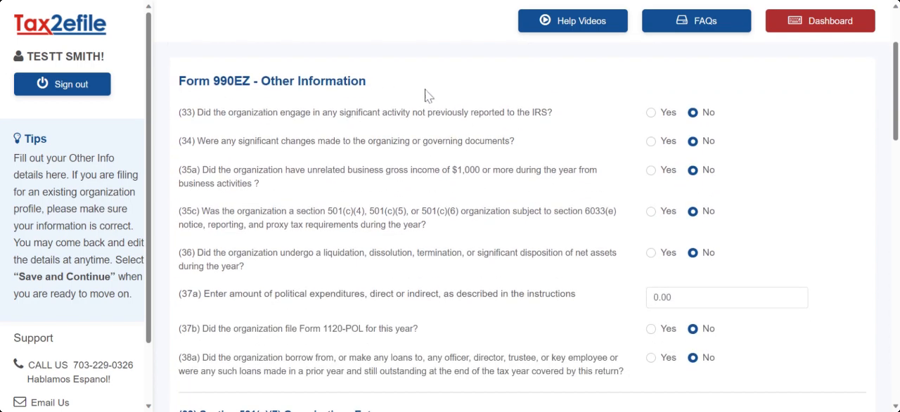
scroll(306, 101, "down", 1)
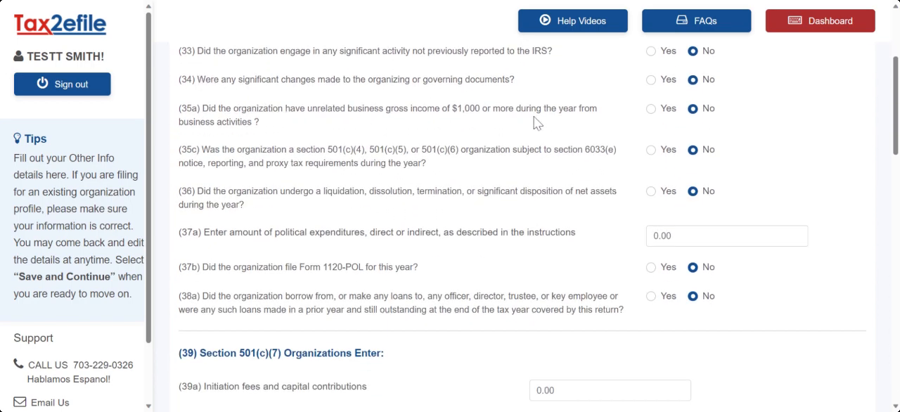
scroll(302, 114, "down", 3)
scroll(309, 135, "down", 4)
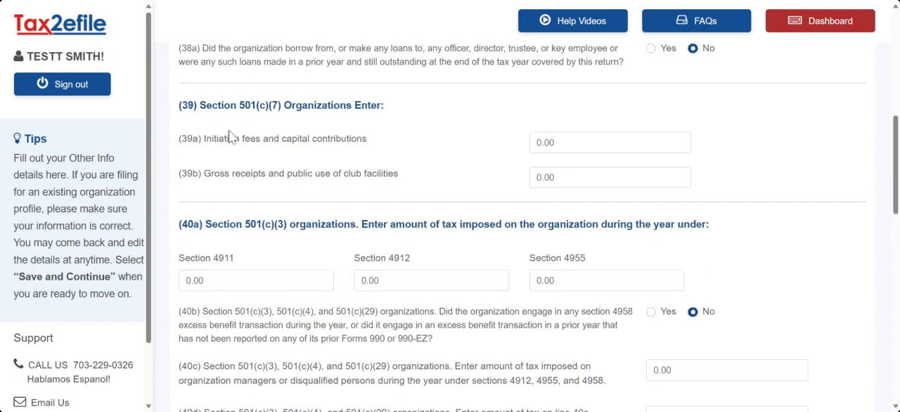
scroll(414, 149, "down", 7)
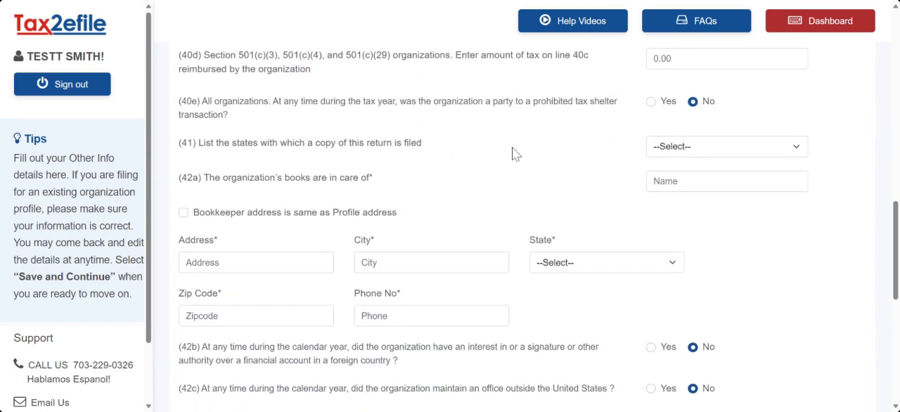
scroll(239, 147, "up", 2)
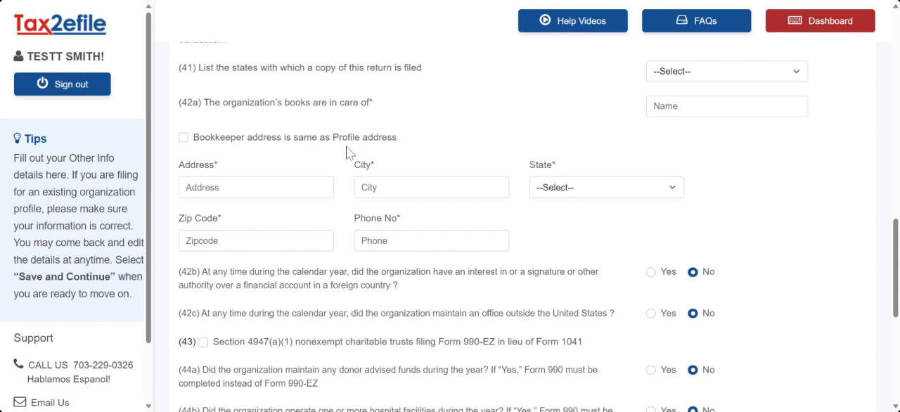
left_click(183, 139)
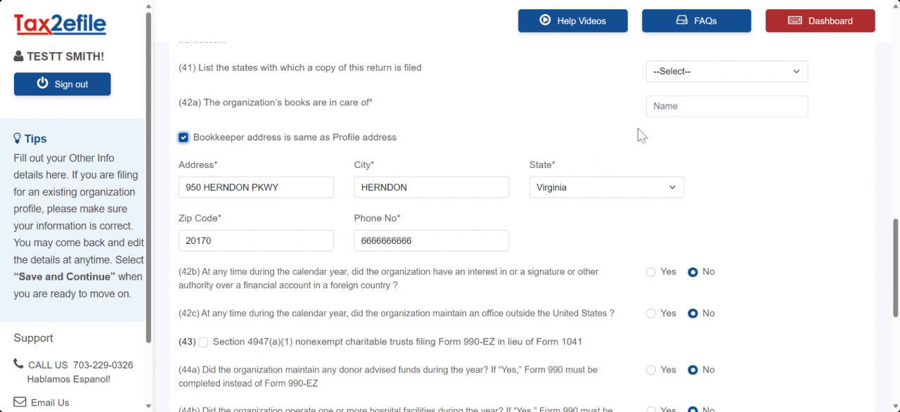
left_click(668, 106)
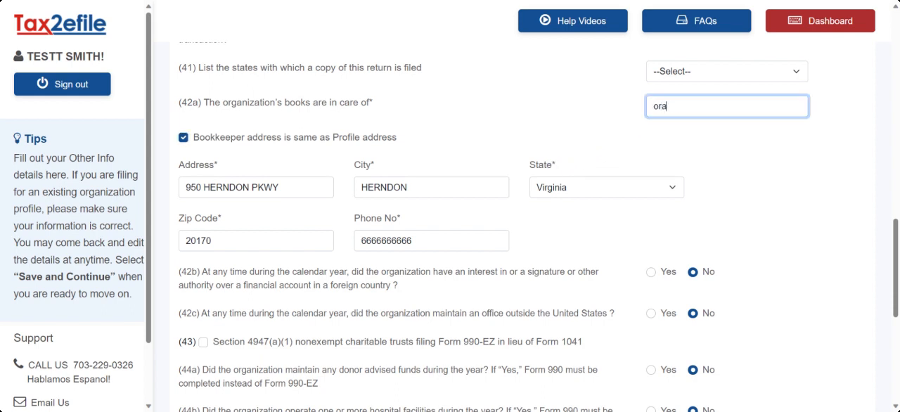
left_click(616, 124)
scroll(616, 125, "down", 5)
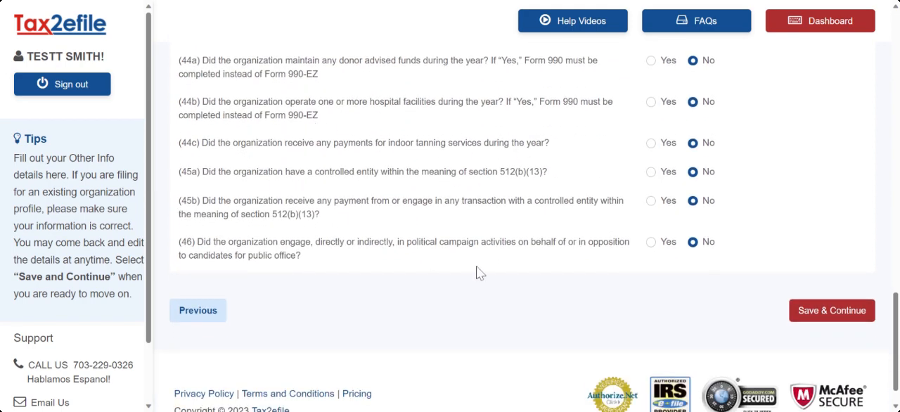
left_click(802, 315)
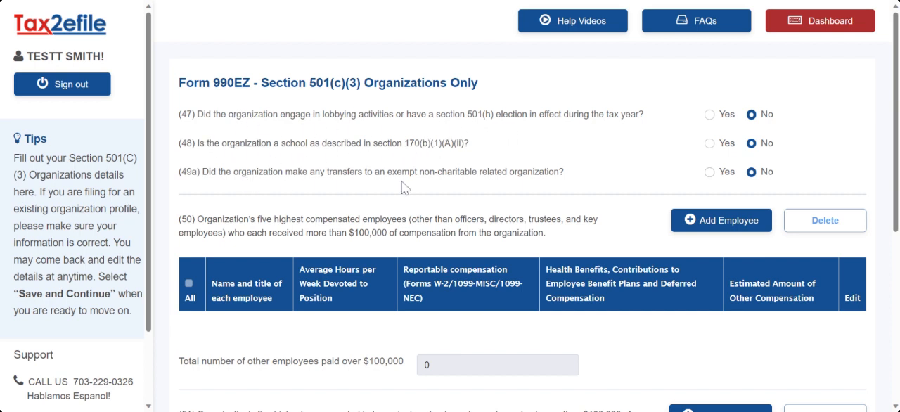
- Keep No for lines 47 to 49a, add no employees or contractors, and save the Section 501(c)(3) page
scroll(550, 181, "down", 1)
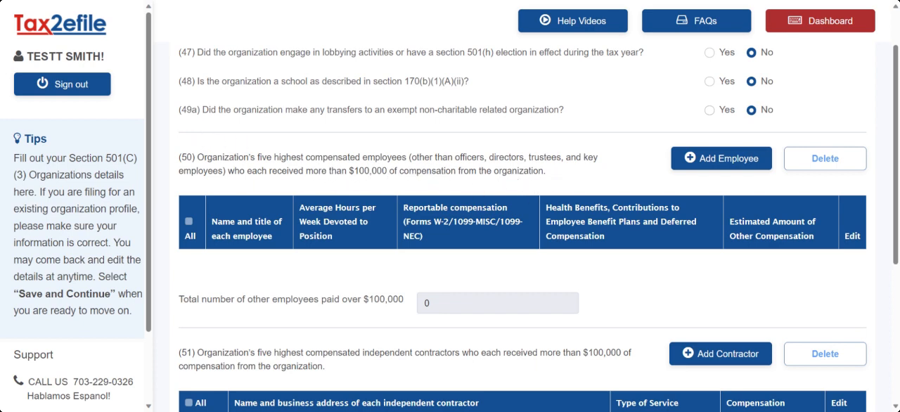
scroll(626, 179, "down", 2)
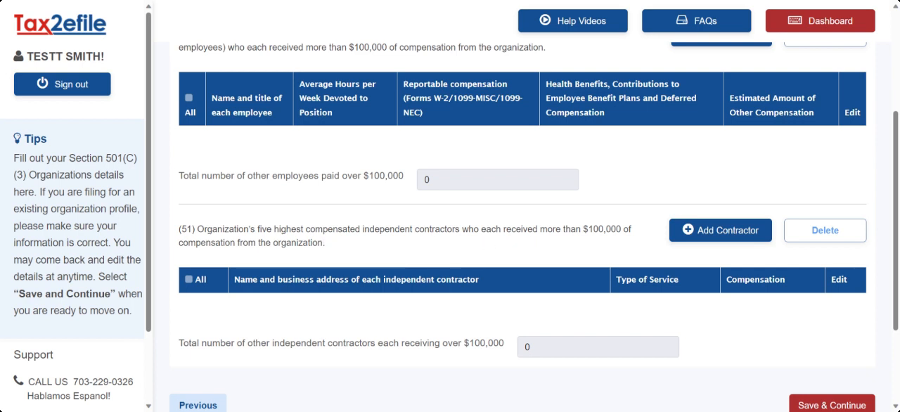
scroll(499, 245, "down", 1)
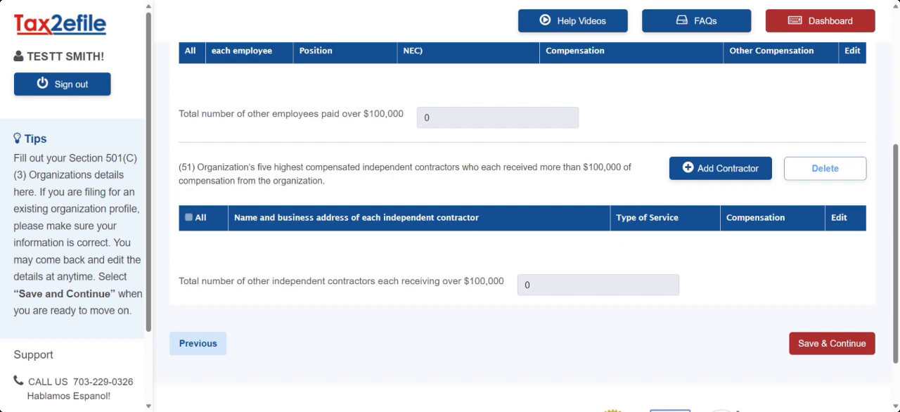
left_click(817, 342)
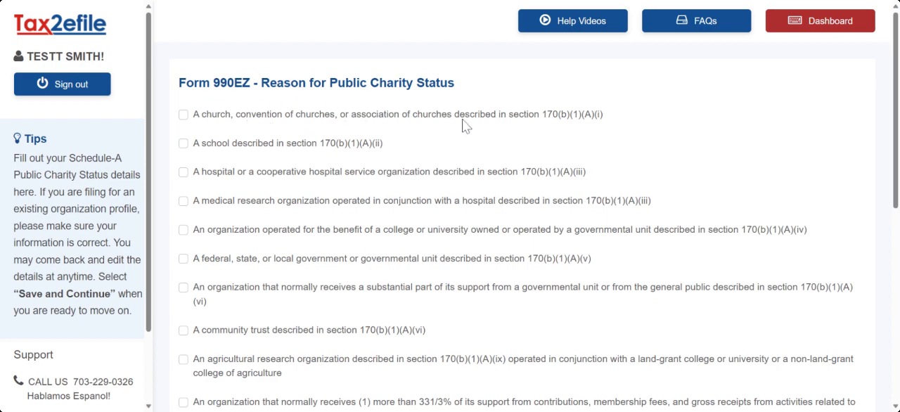
- Save the public charity status page with no reason selected, confirm continuing, and save the paid preparer answer as No
scroll(463, 125, "down", 4)
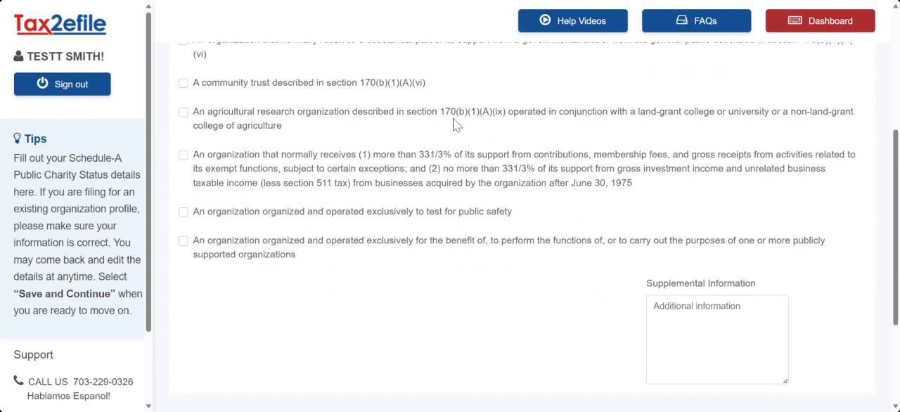
scroll(455, 125, "down", 3)
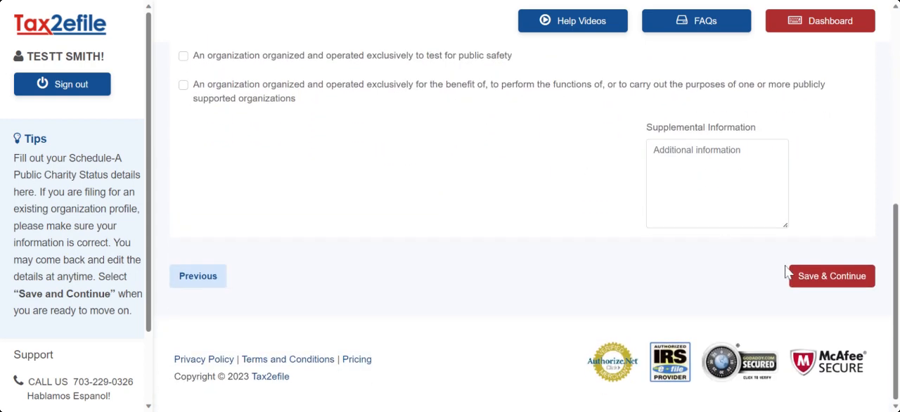
left_click(807, 278)
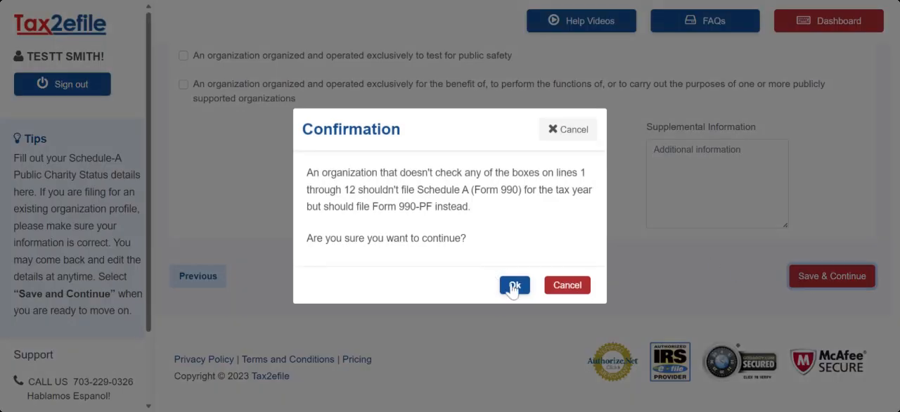
left_click(514, 286)
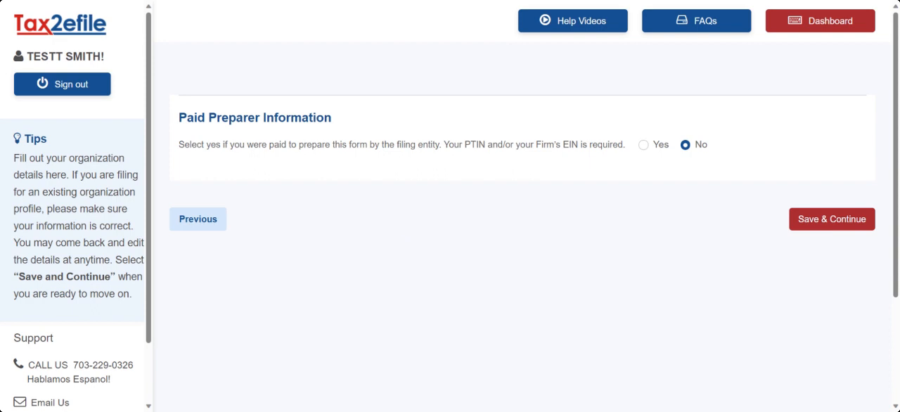
left_click(825, 220)
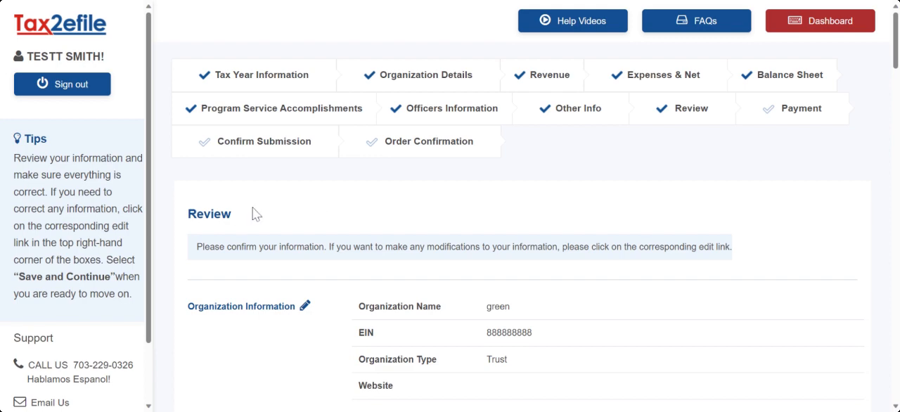
- Review the return from the organization information through the Section 501(c)(3) answers, then save it and continue to payment
scroll(395, 227, "down", 5)
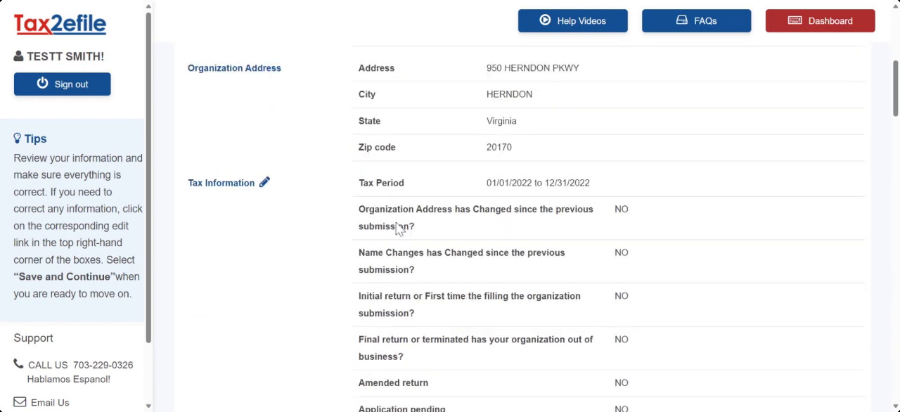
scroll(396, 227, "down", 6)
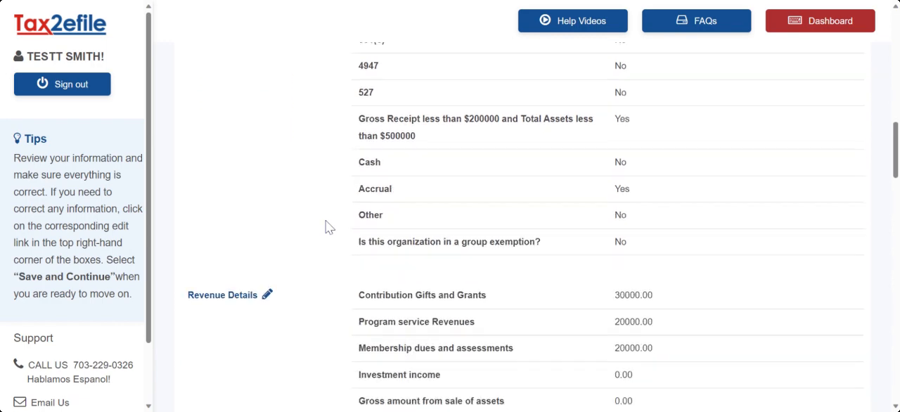
scroll(326, 227, "down", 7)
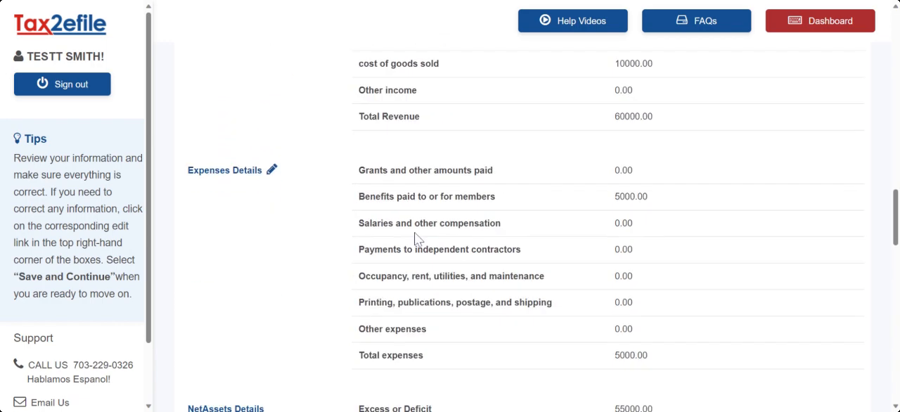
scroll(415, 239, "down", 6)
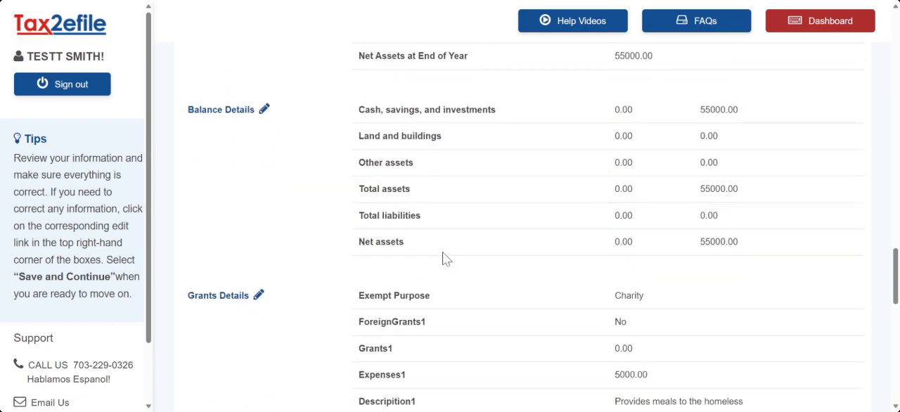
scroll(478, 258, "down", 4)
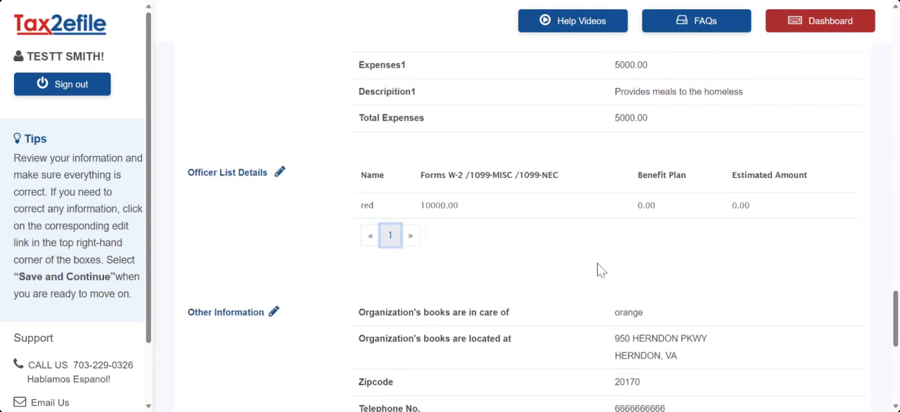
scroll(598, 270, "down", 5)
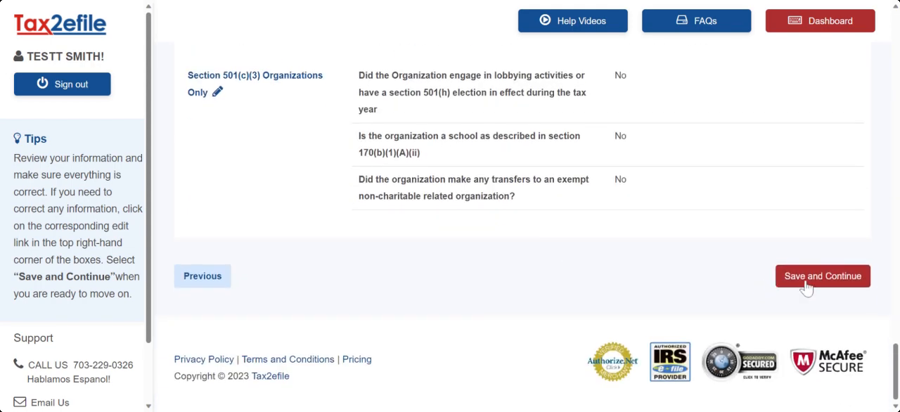
left_click(807, 282)
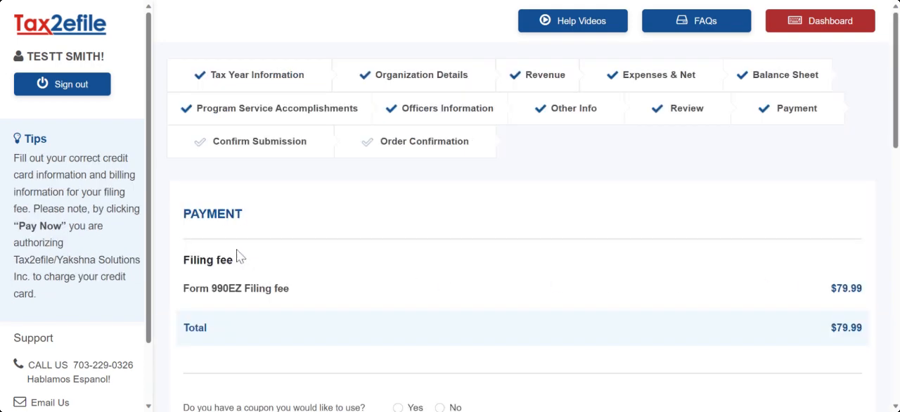
- Enter the cardholder name, card type Visa, credit card number, expiry Jan 2024 and CVV for the filing fee payment
scroll(235, 247, "down", 3)
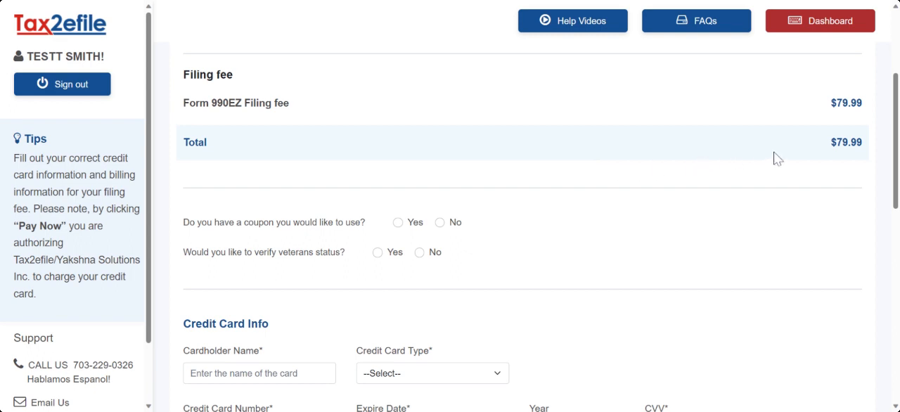
scroll(470, 140, "down", 2)
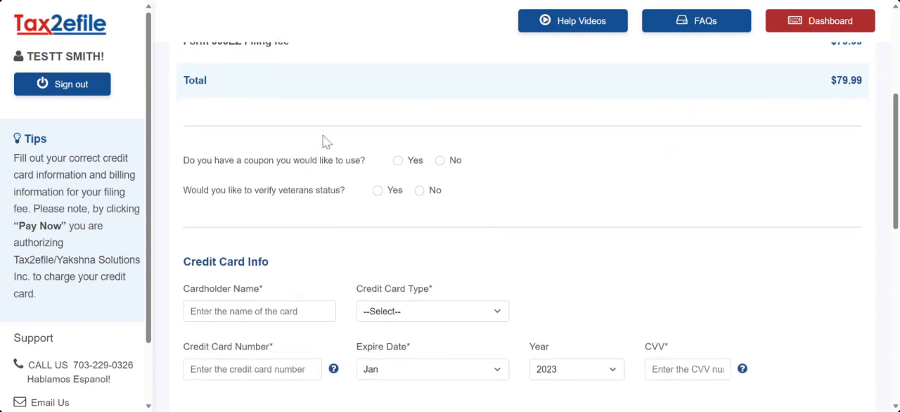
scroll(392, 132, "down", 1)
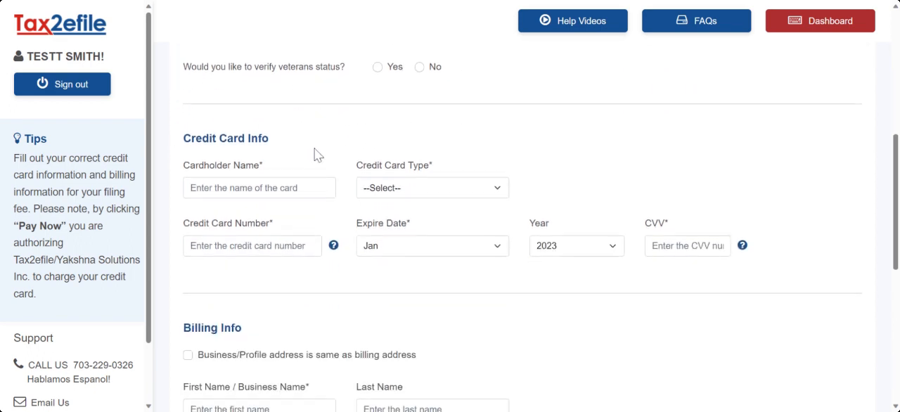
left_click(191, 187)
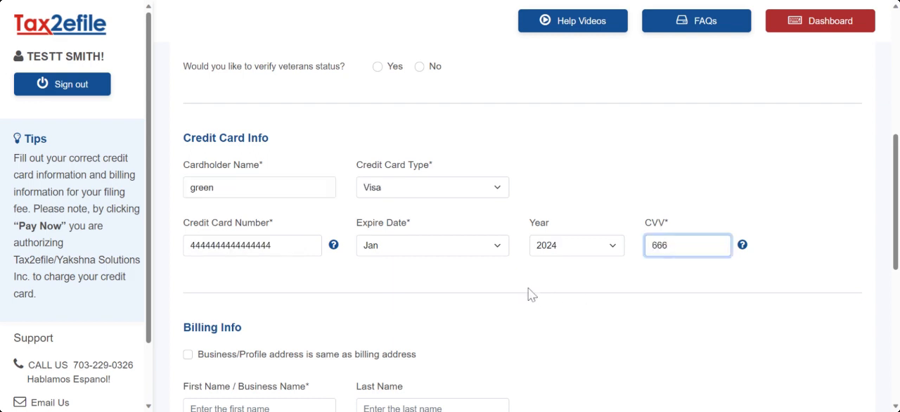
left_click(528, 292)
- Use the business/profile address as the billing address and agree to the card charge and the Terms and Conditions
scroll(337, 271, "down", 3)
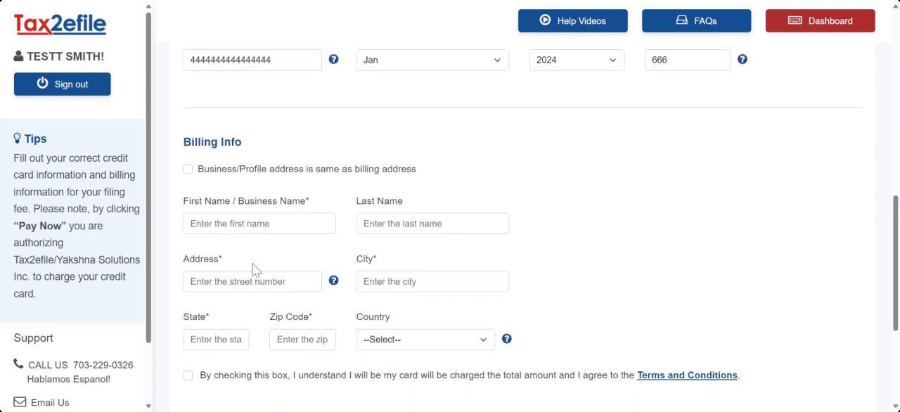
left_click(189, 170)
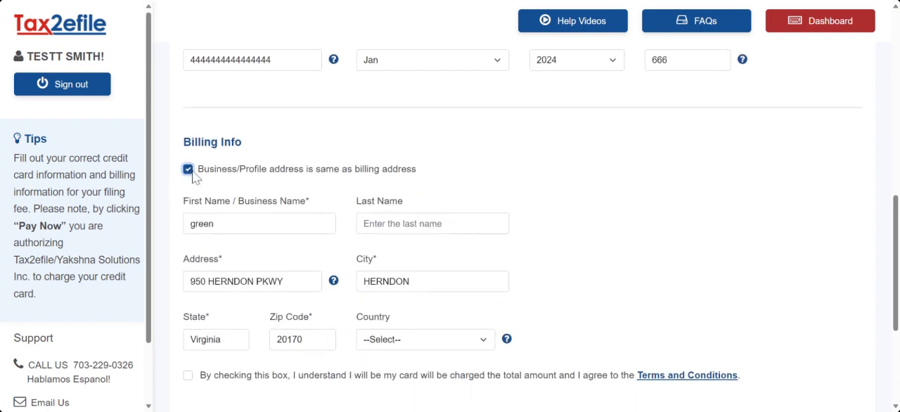
scroll(365, 161, "down", 3)
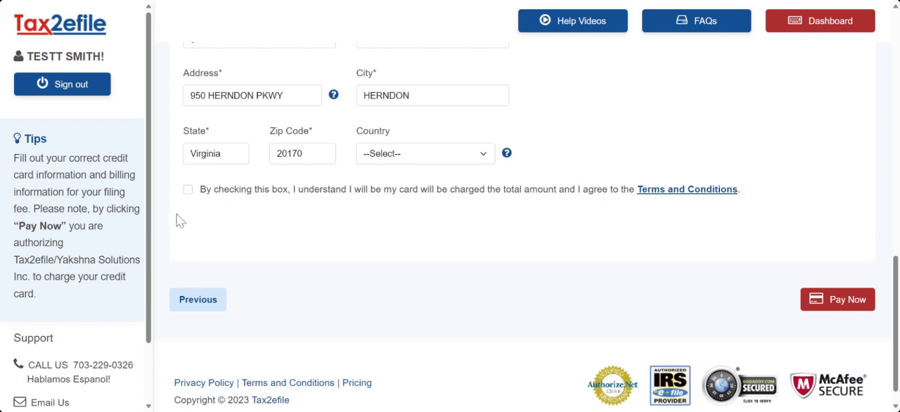
left_click(188, 191)
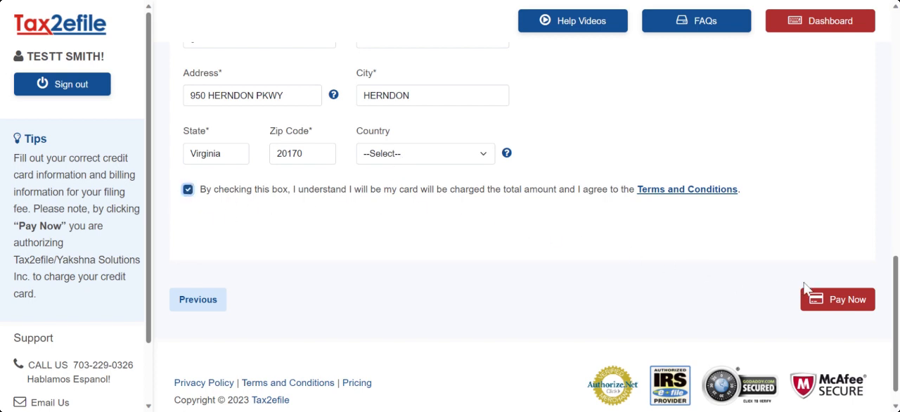